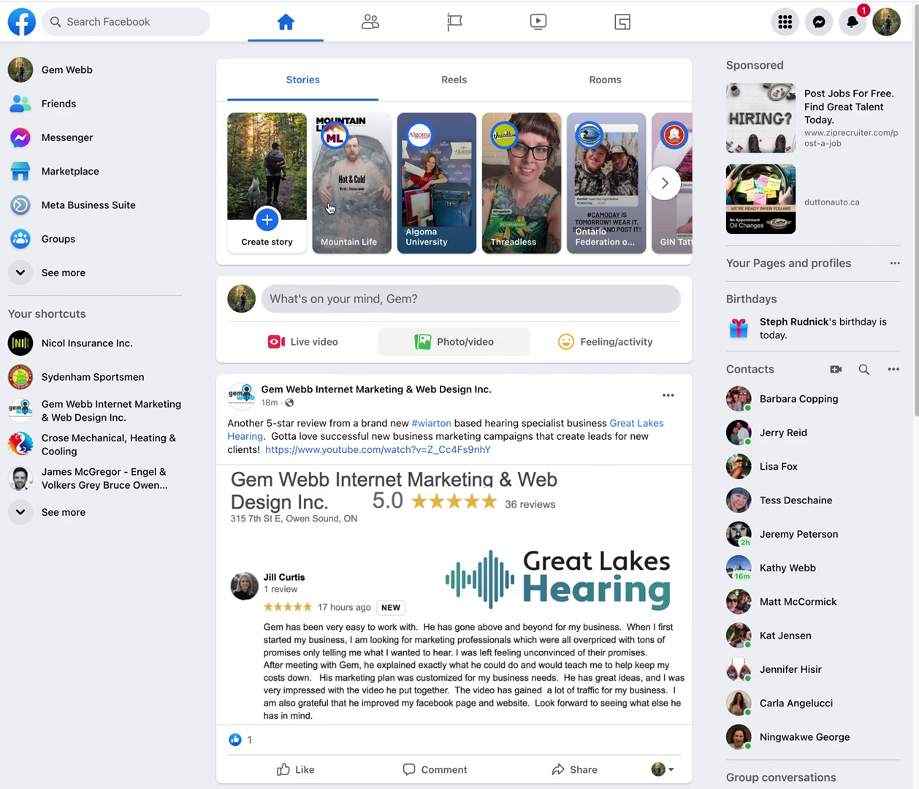
Switch from the personal profile to the Engel & Volkers Grey Bruce Owen Sound real estate Page
left_click(886, 21)
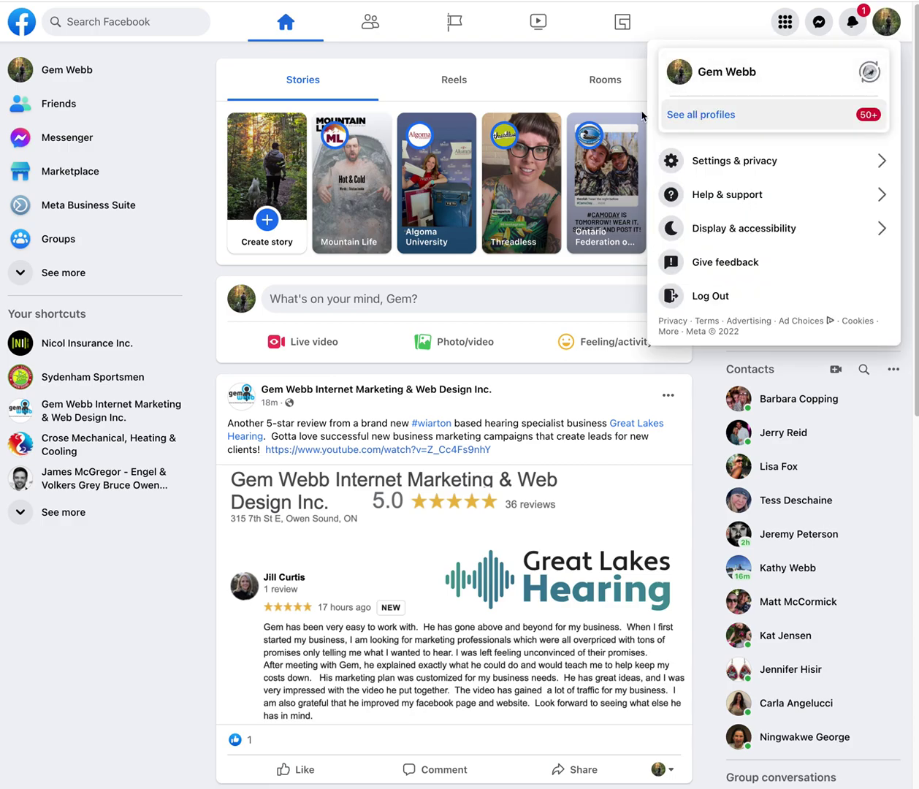
left_click(745, 117)
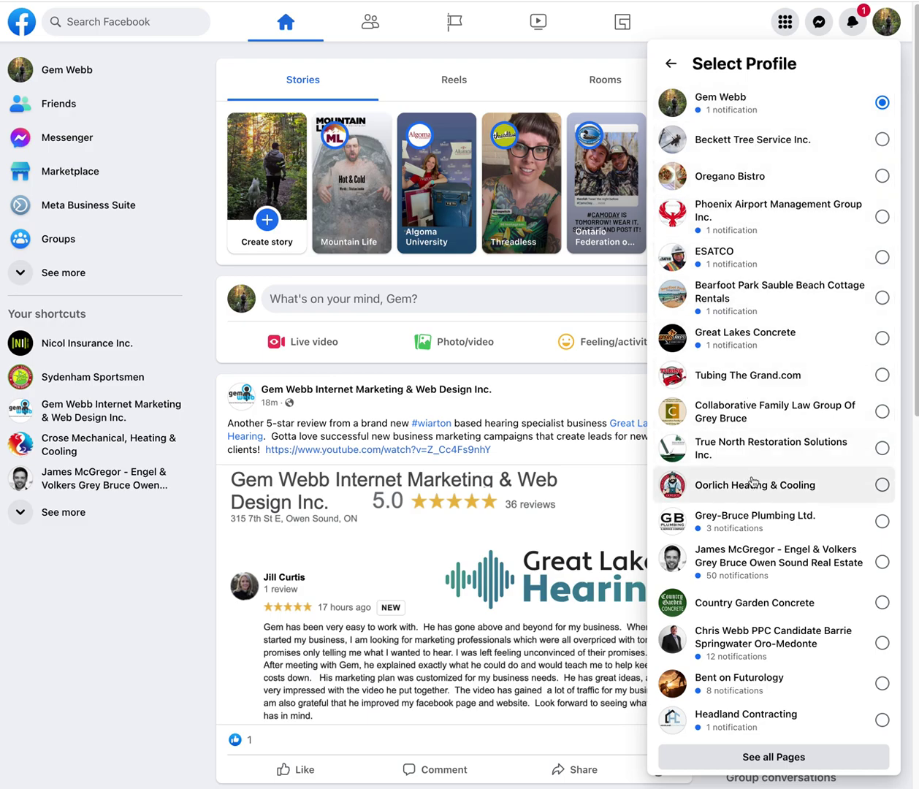
left_click(774, 557)
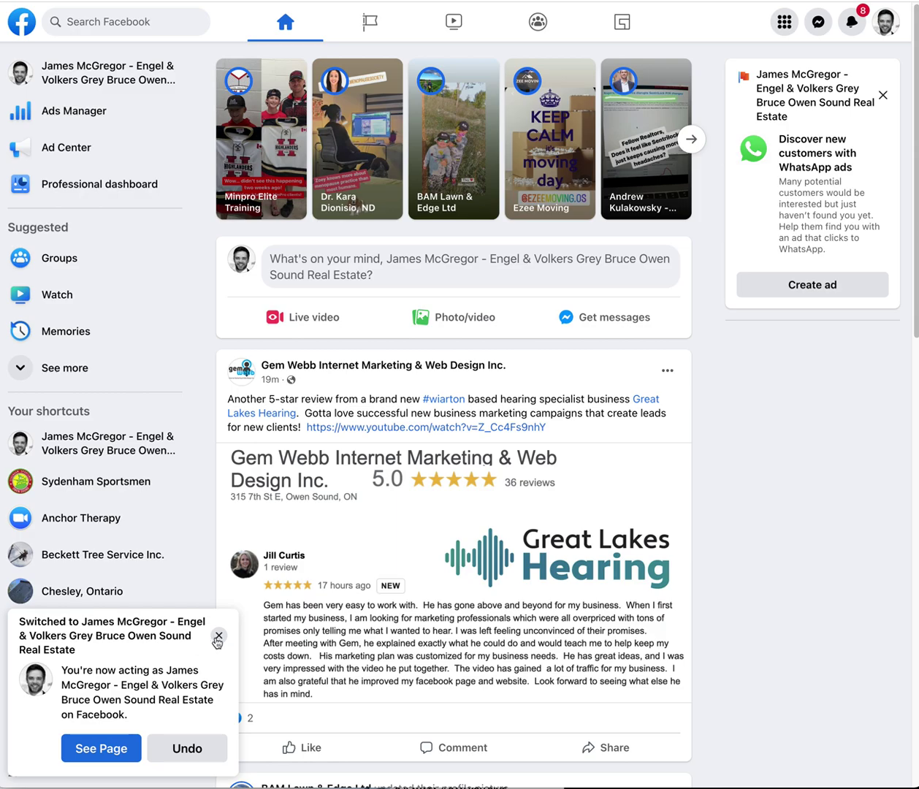
Go to the real estate Page from the switch notice and bring up the account menu
left_click(109, 752)
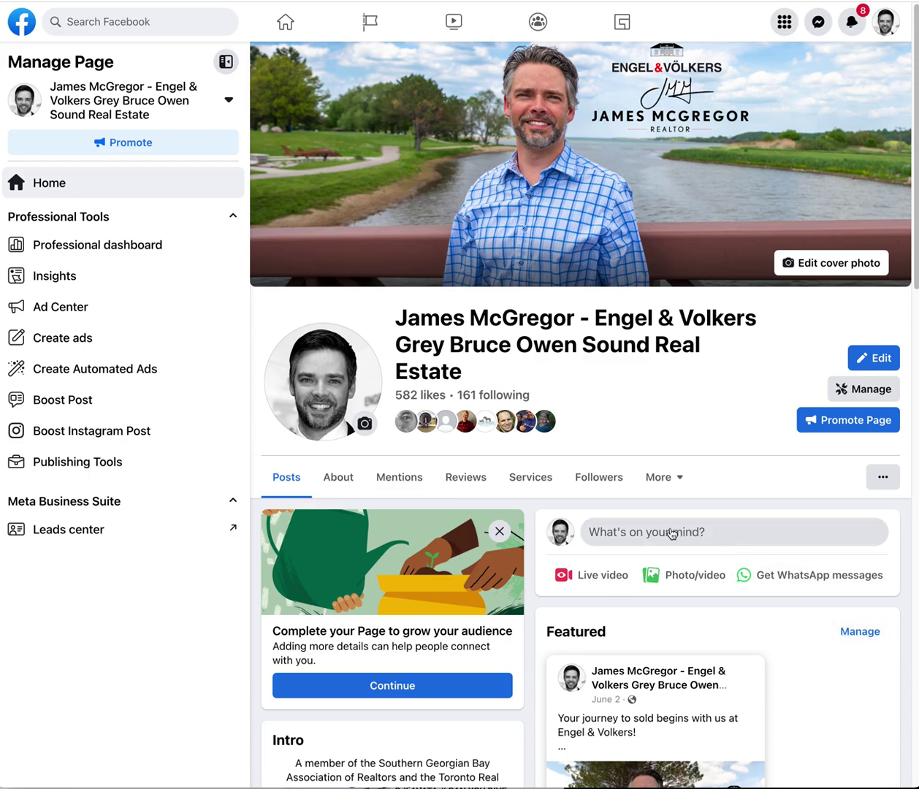
left_click(883, 27)
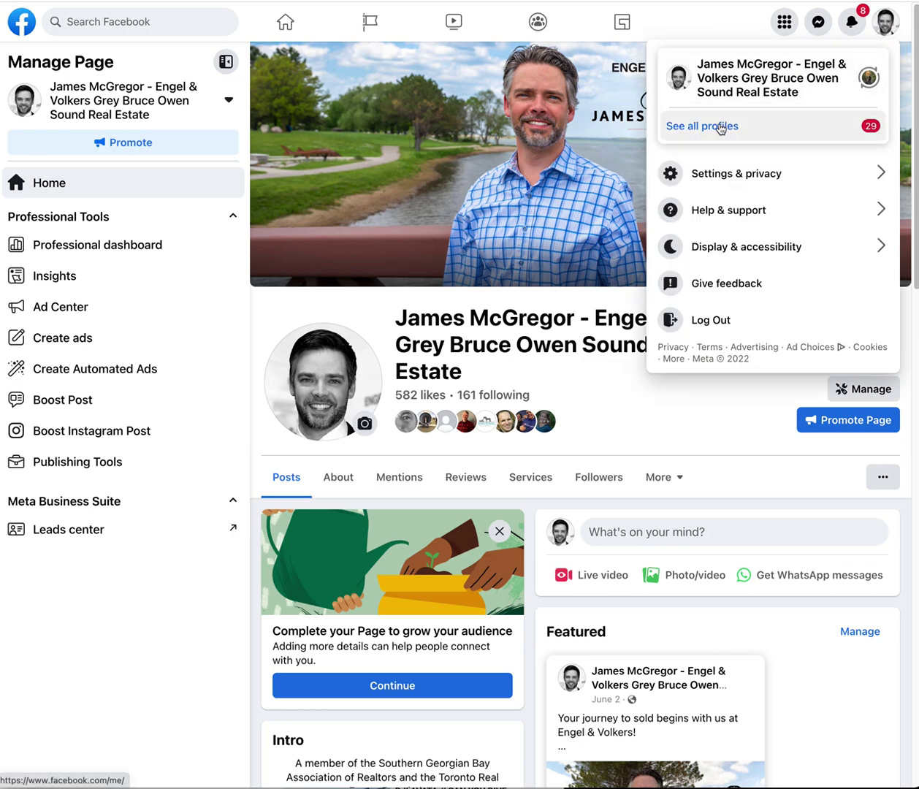
Switch from the real estate Page back to the personal profile, dismiss the notice, and go Home
left_click(868, 78)
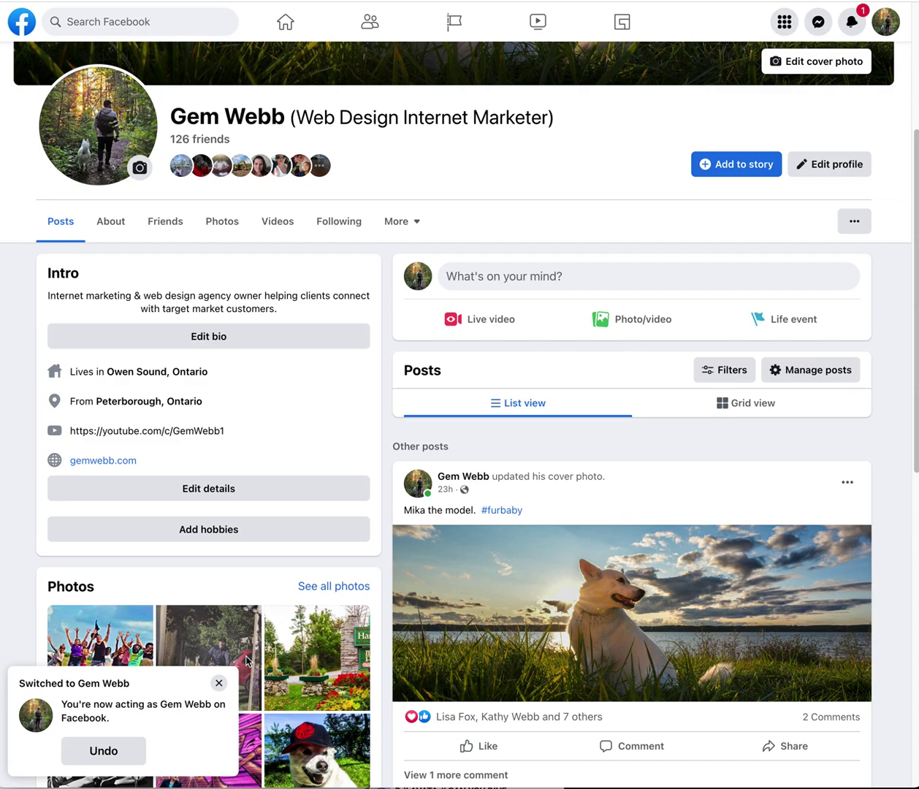
left_click(218, 683)
scroll(466, 505, "up", 4)
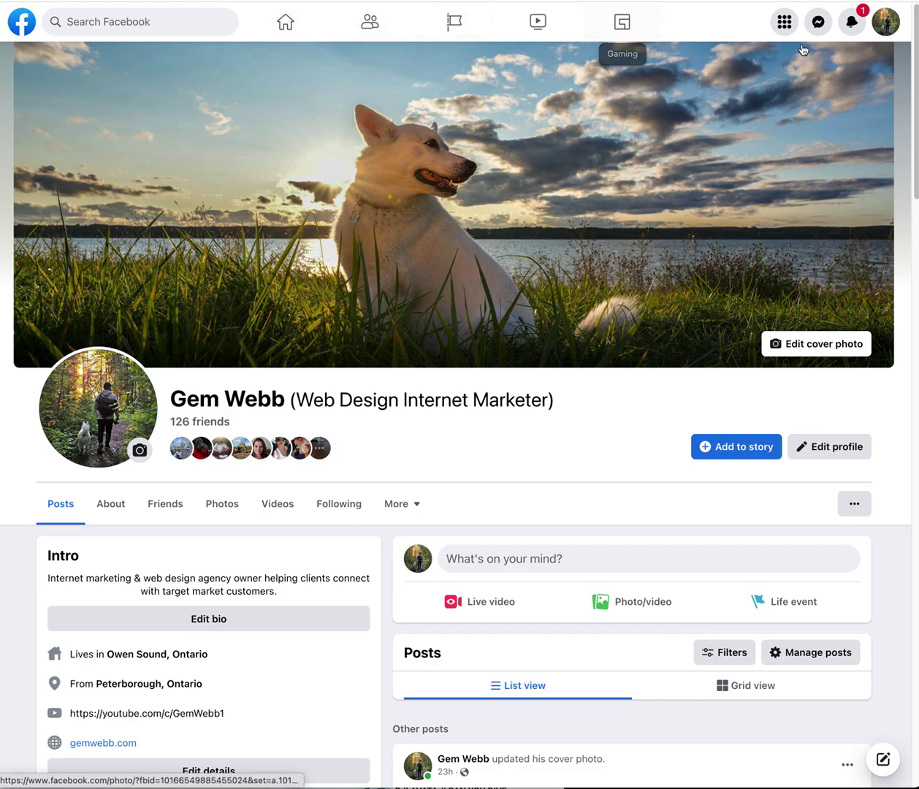
left_click(890, 24)
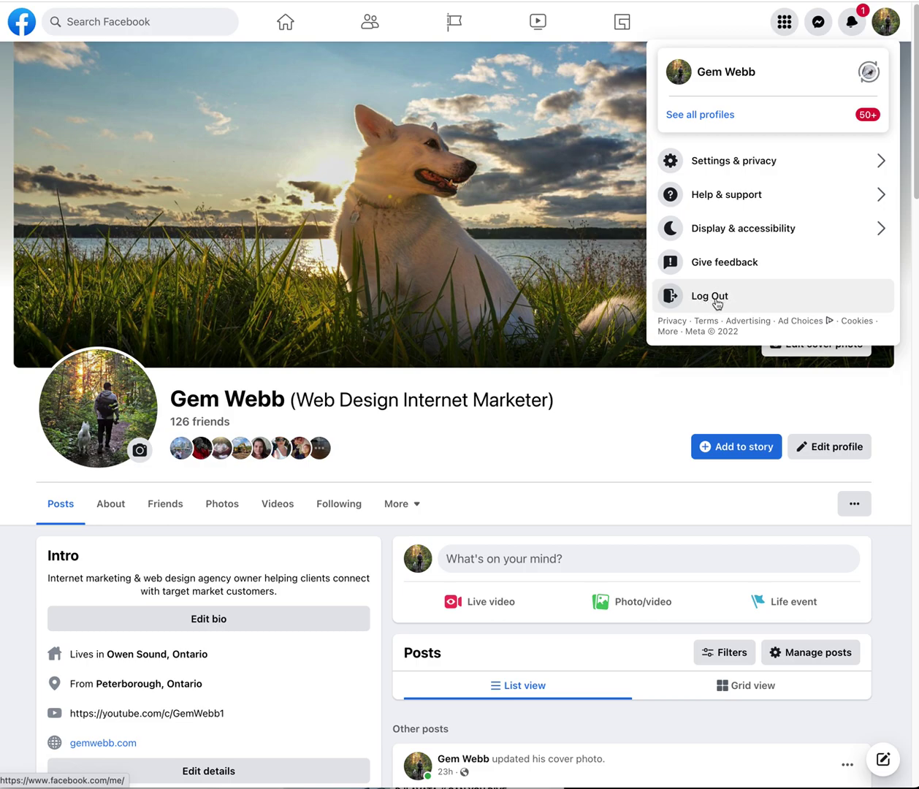
left_click(296, 33)
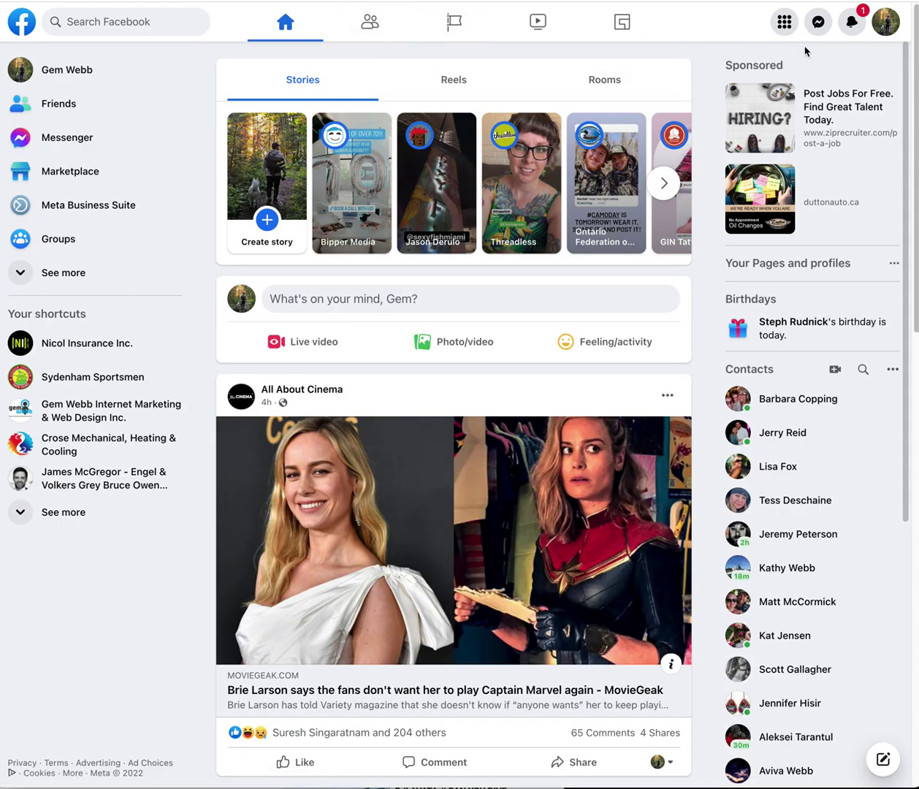
left_click(75, 486)
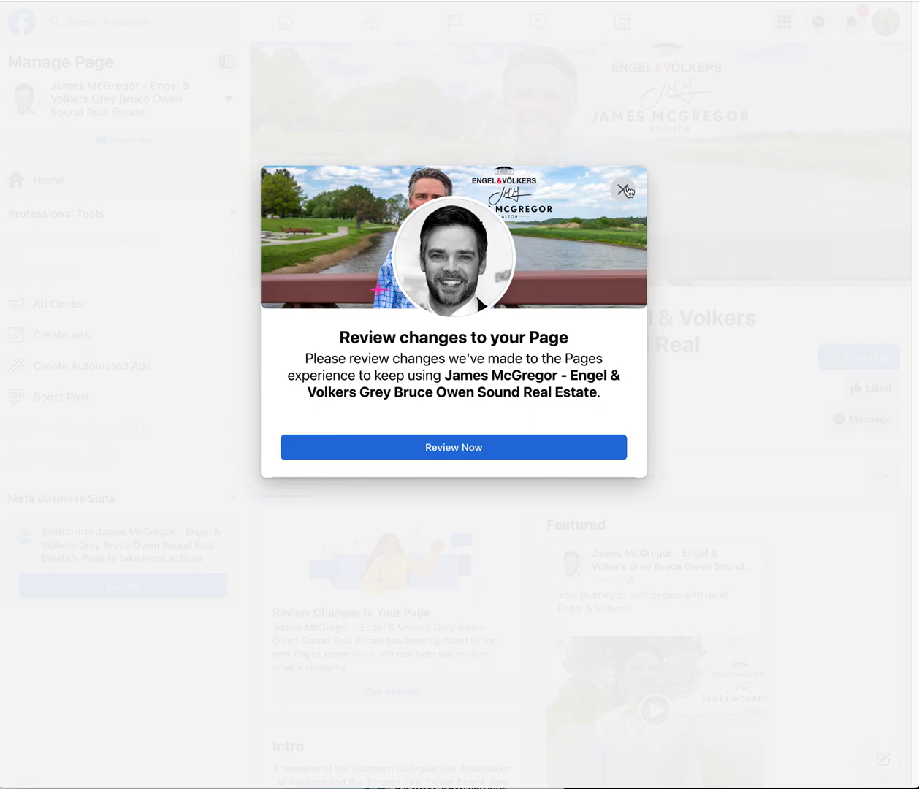
left_click(623, 190)
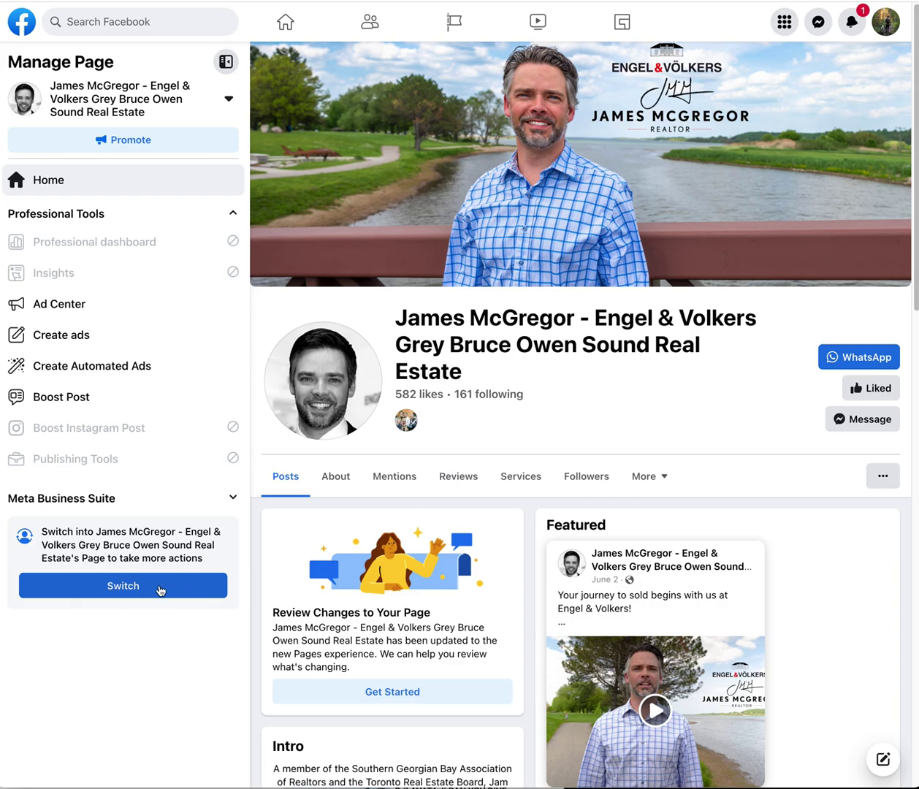
left_click(118, 591)
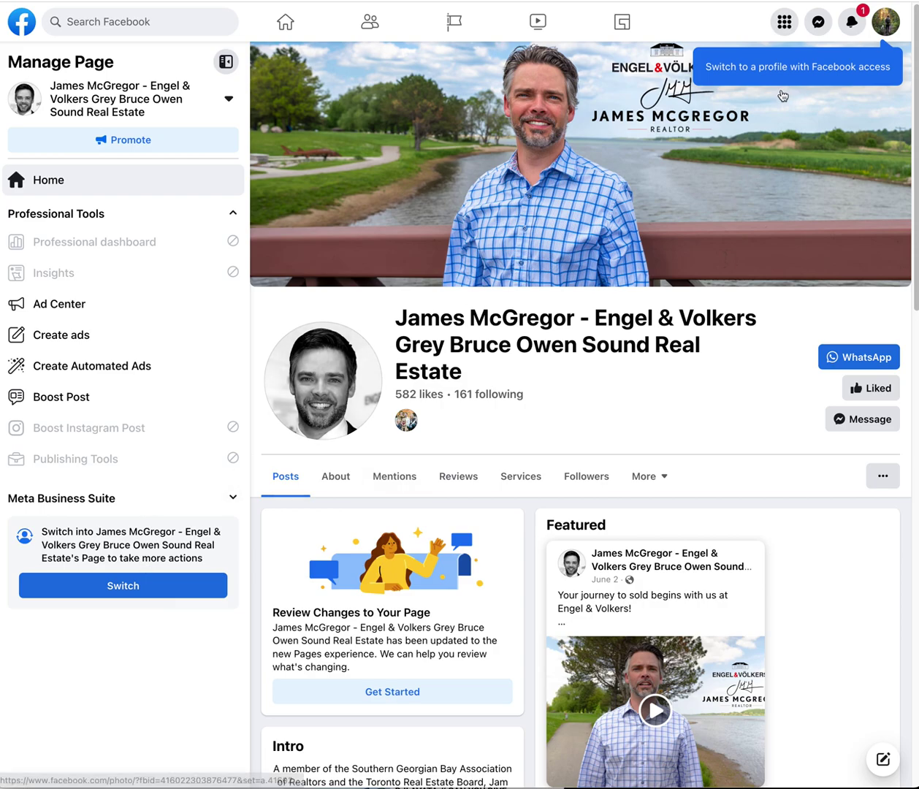
left_click(886, 23)
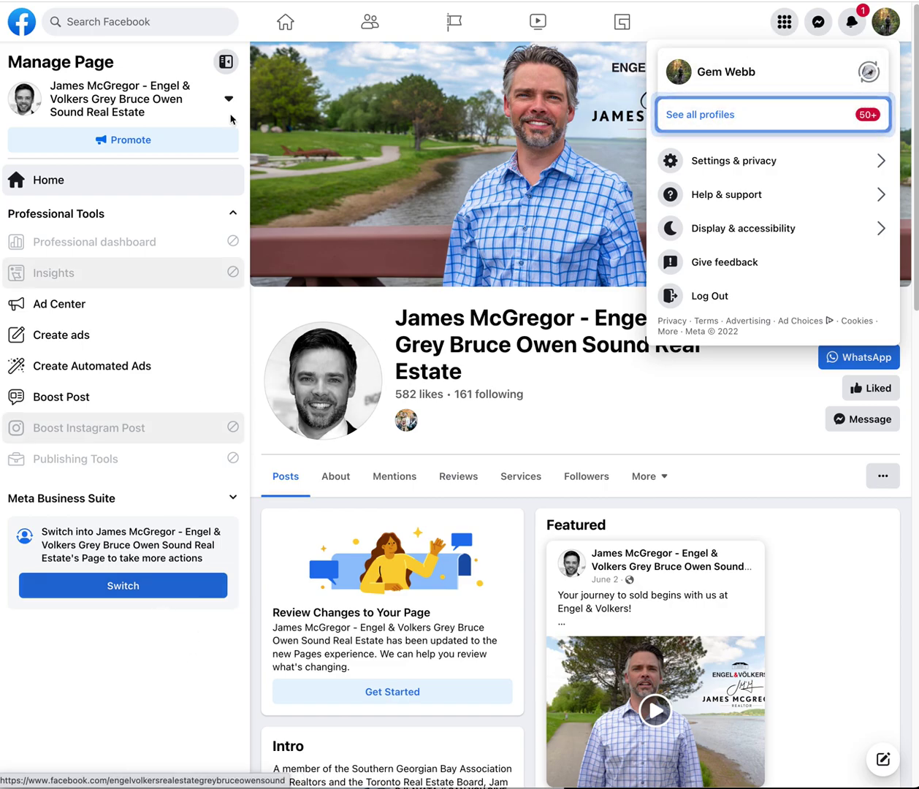
left_click(283, 27)
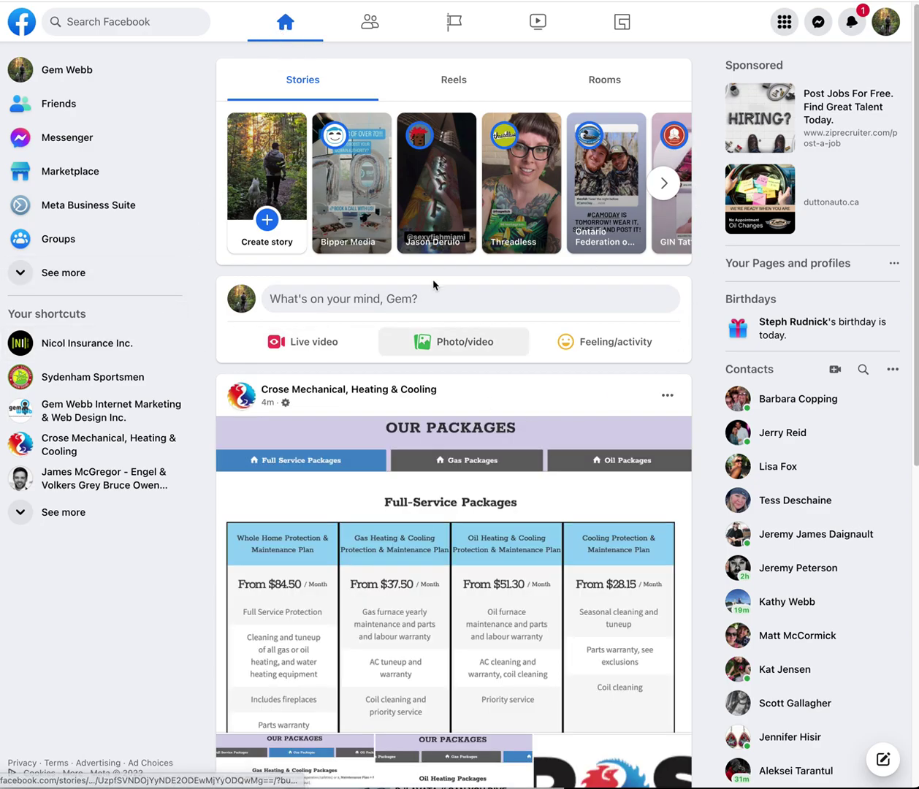
Open the real estate Page, expand Meta Business Suite, view About, then return to Posts
left_click(117, 487)
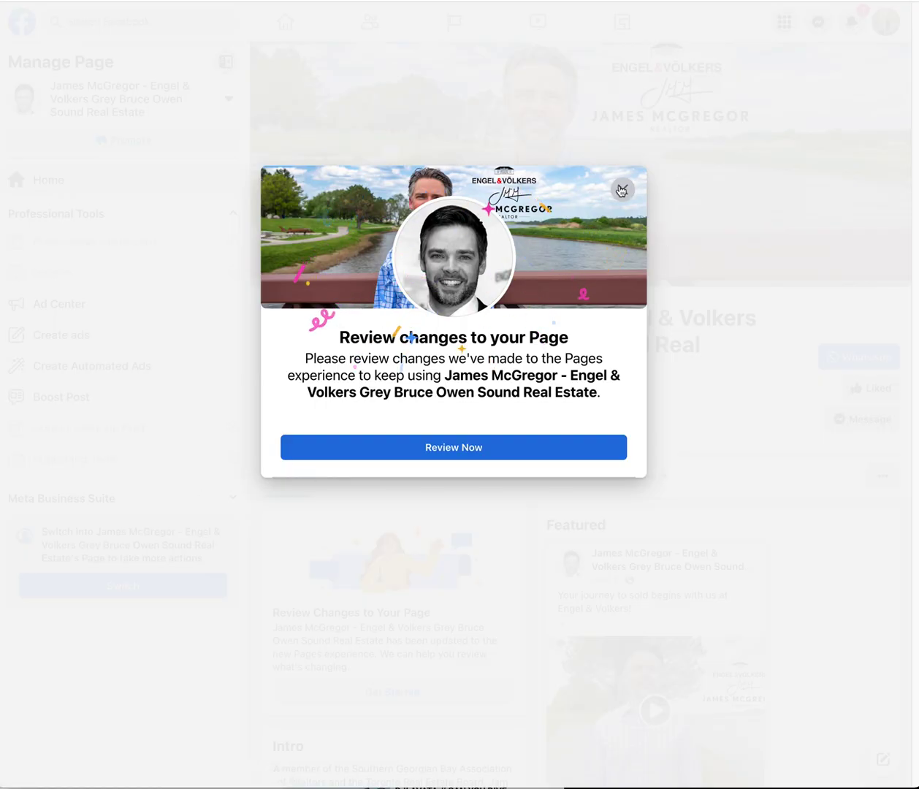
left_click(734, 501)
scroll(742, 533, "down", 9)
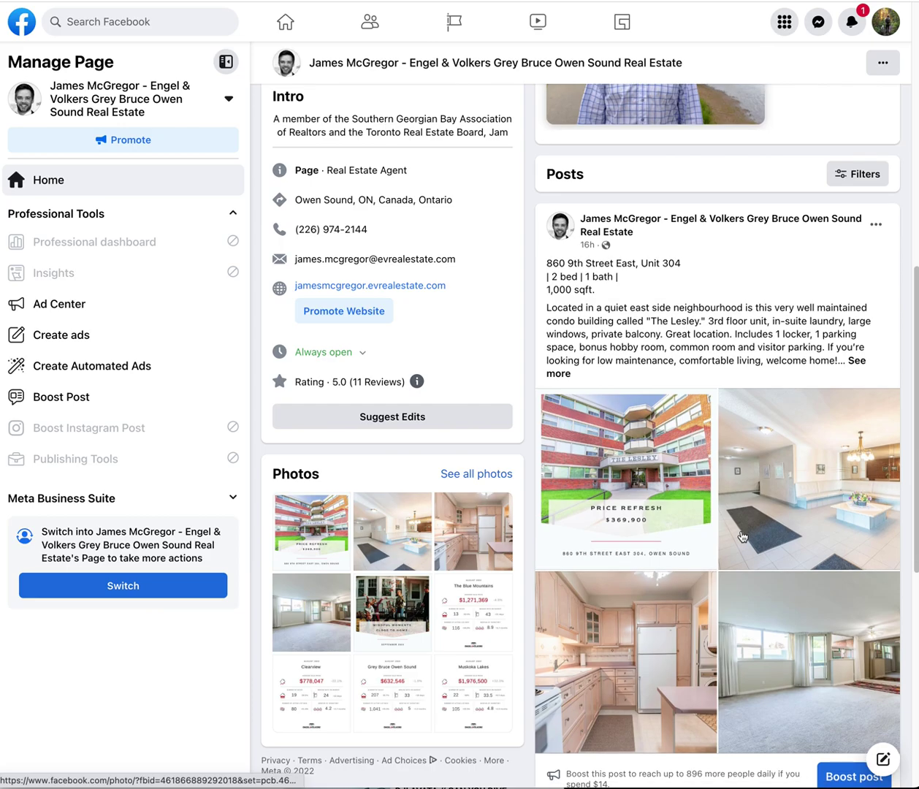
scroll(742, 537, "up", 8)
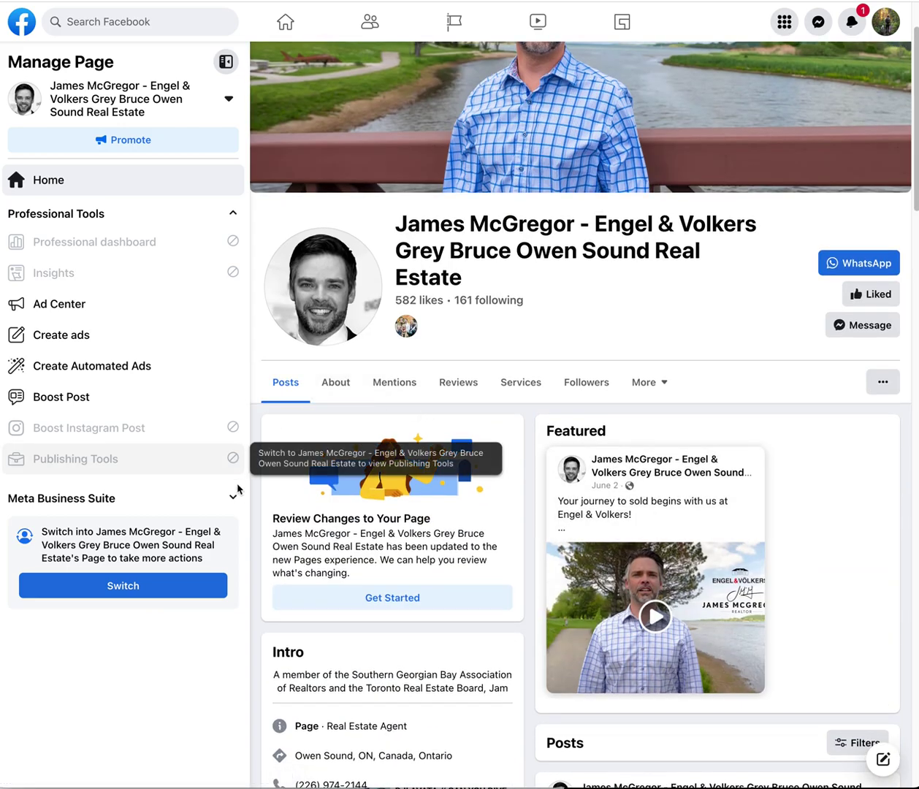
left_click(231, 500)
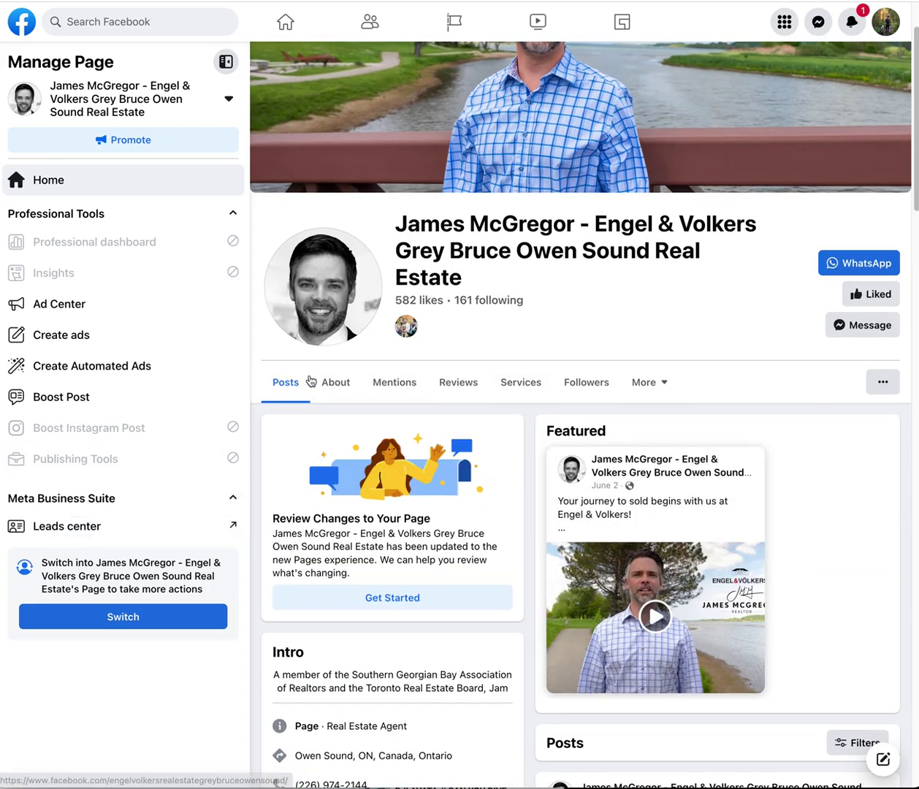
left_click(349, 387)
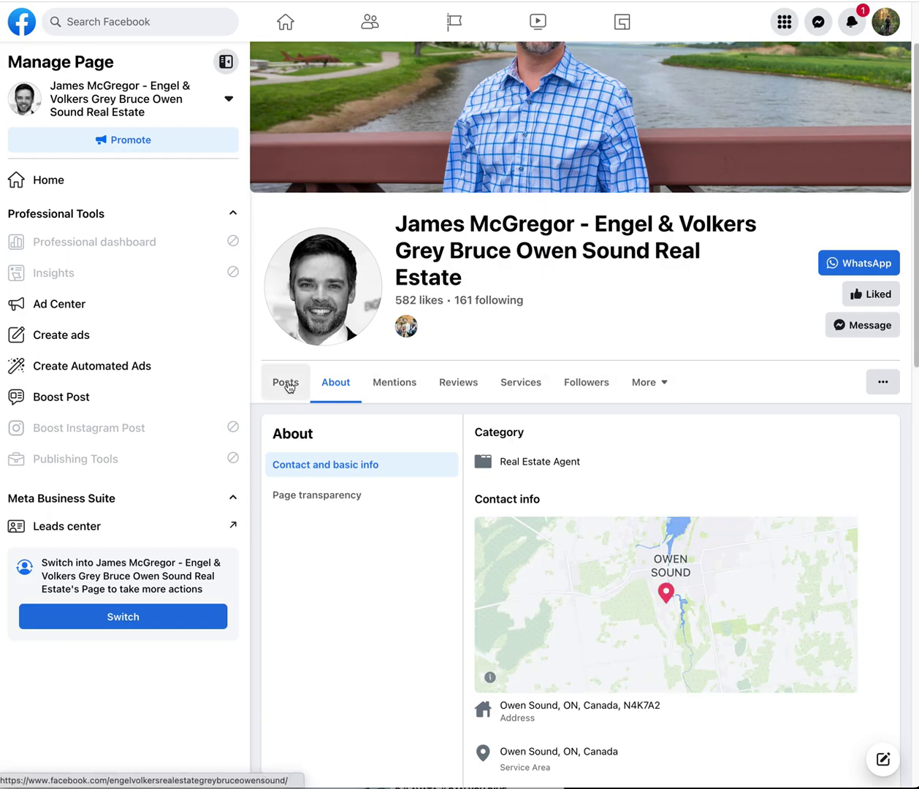
left_click(287, 382)
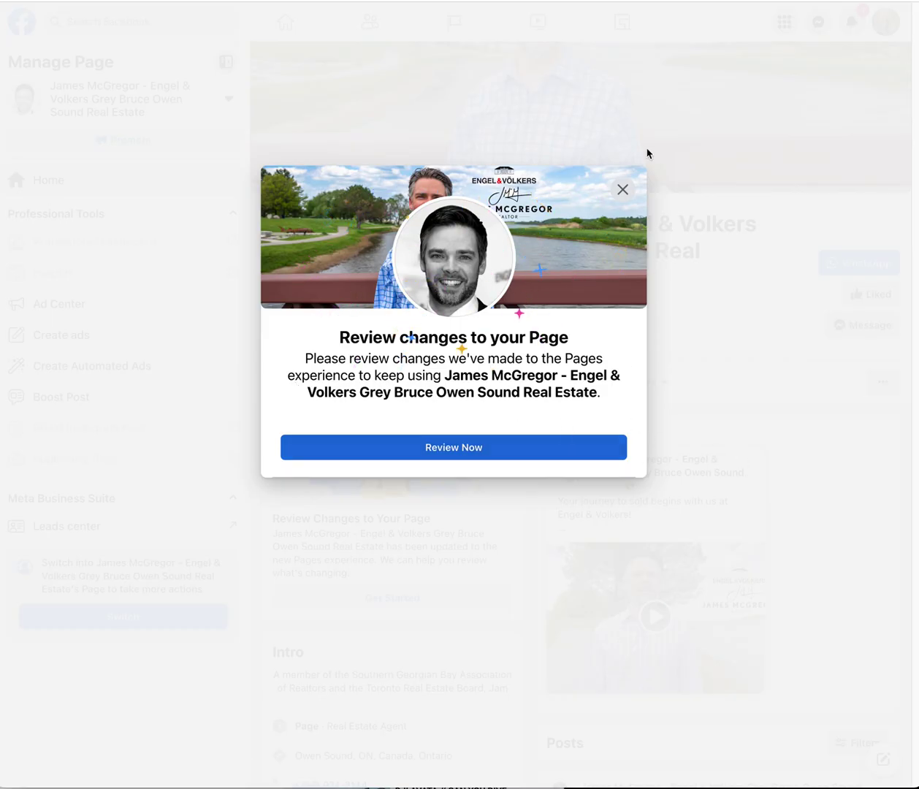
left_click(622, 190)
Collapse the Manage Page sidebar and scroll through the condo listing and newsletter posts
scroll(757, 292, "down", 6)
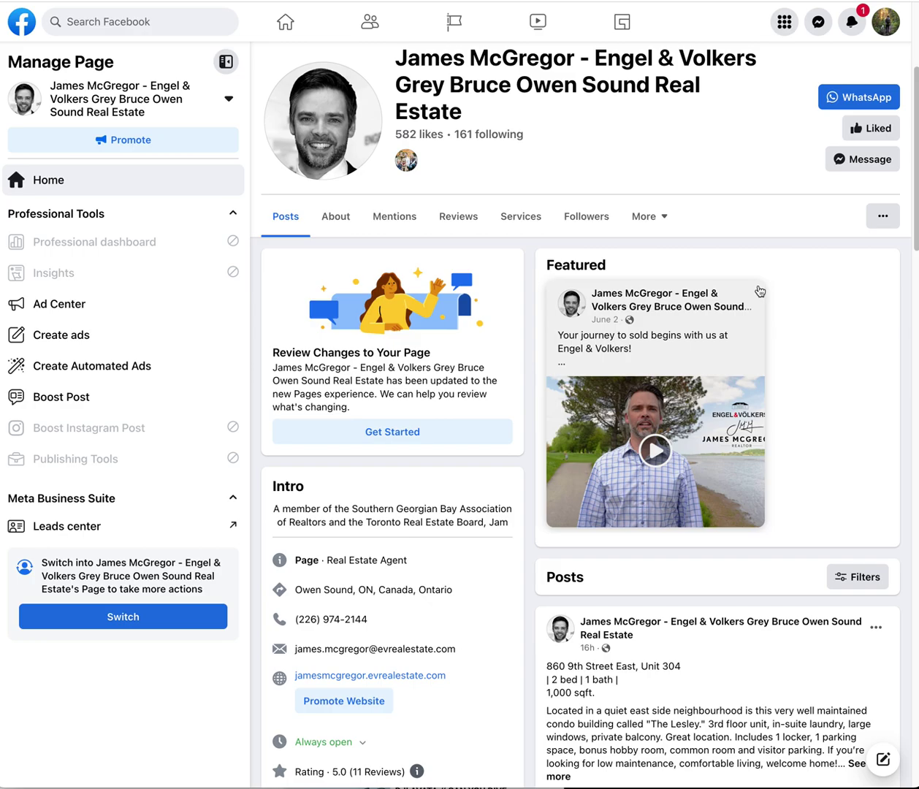
scroll(756, 292, "down", 3)
scroll(755, 294, "up", 10)
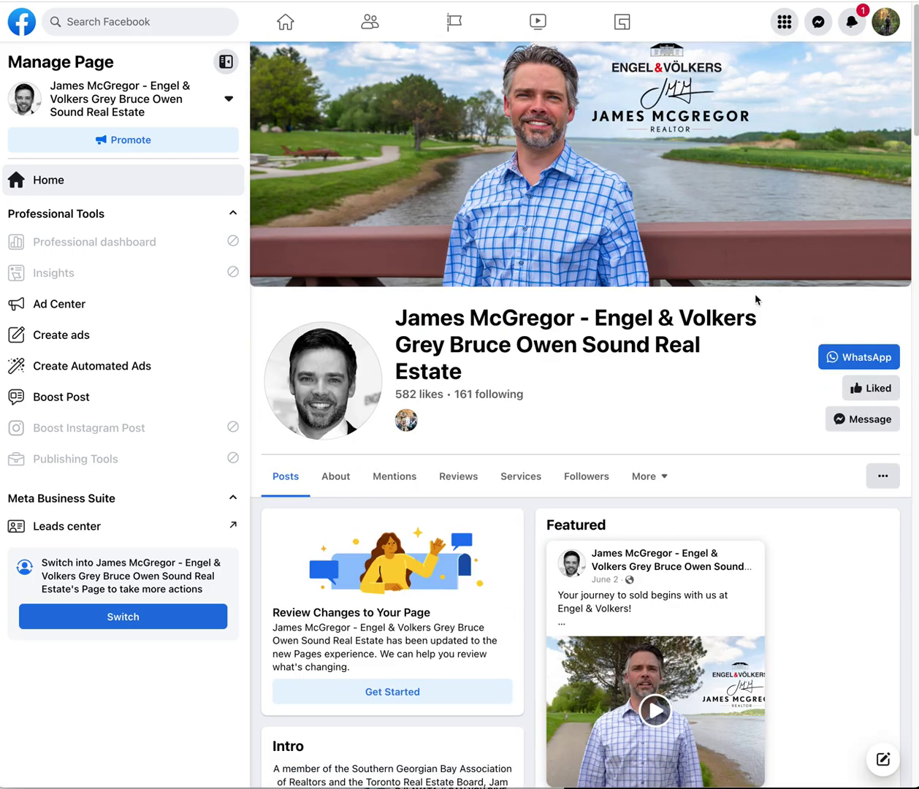
scroll(755, 295, "down", 4)
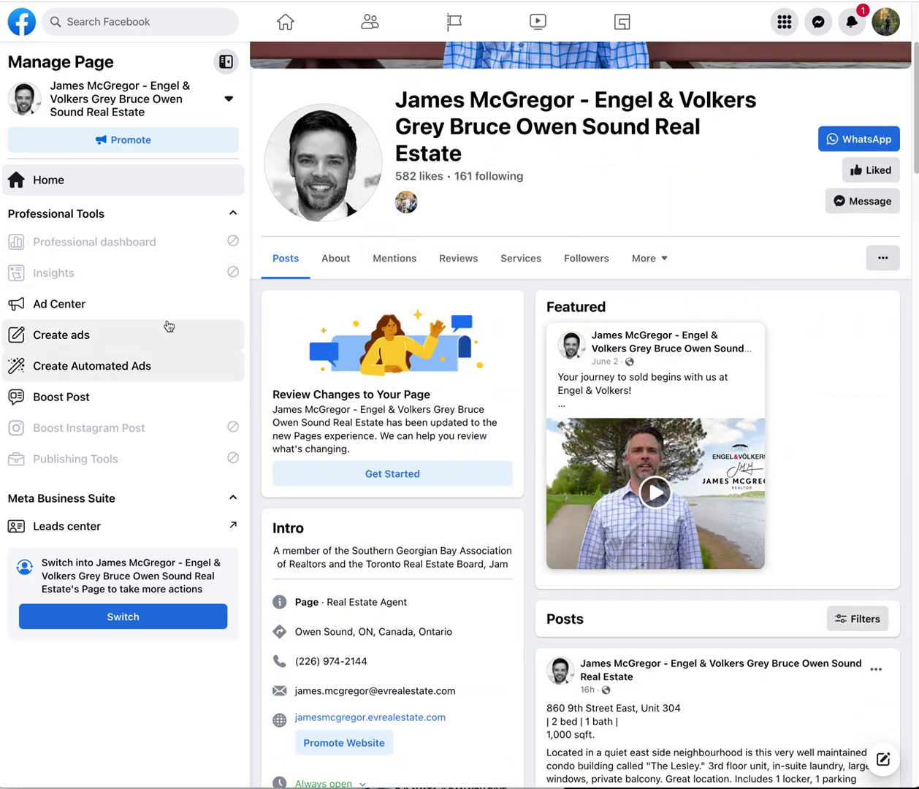
left_click(228, 100)
left_click(226, 62)
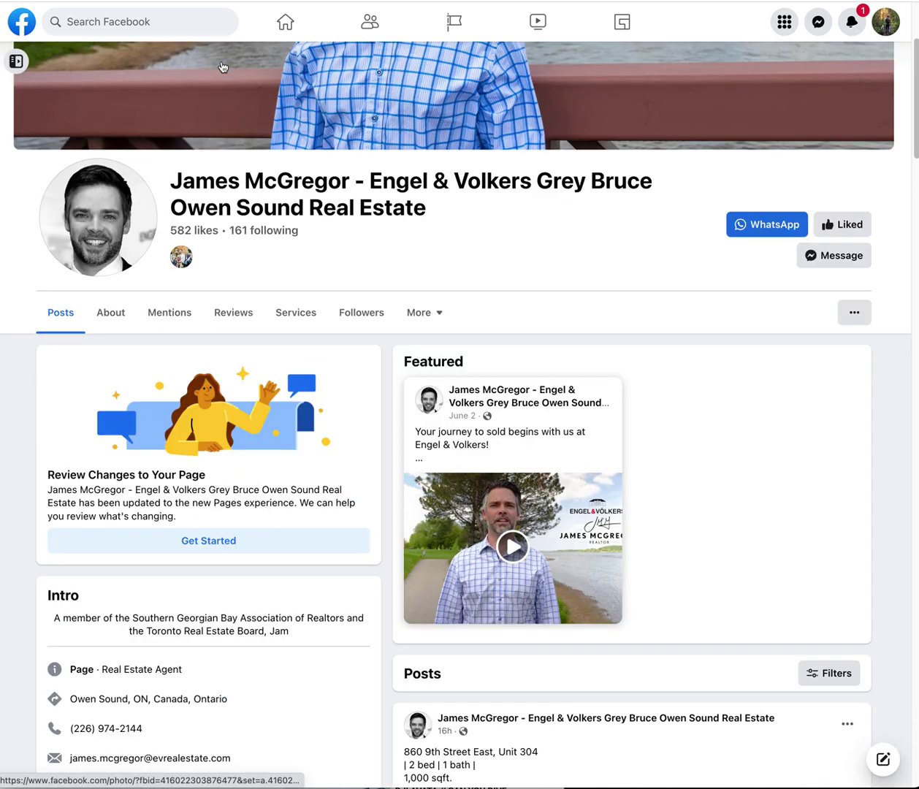
scroll(511, 486, "down", 1)
scroll(511, 486, "down", 6)
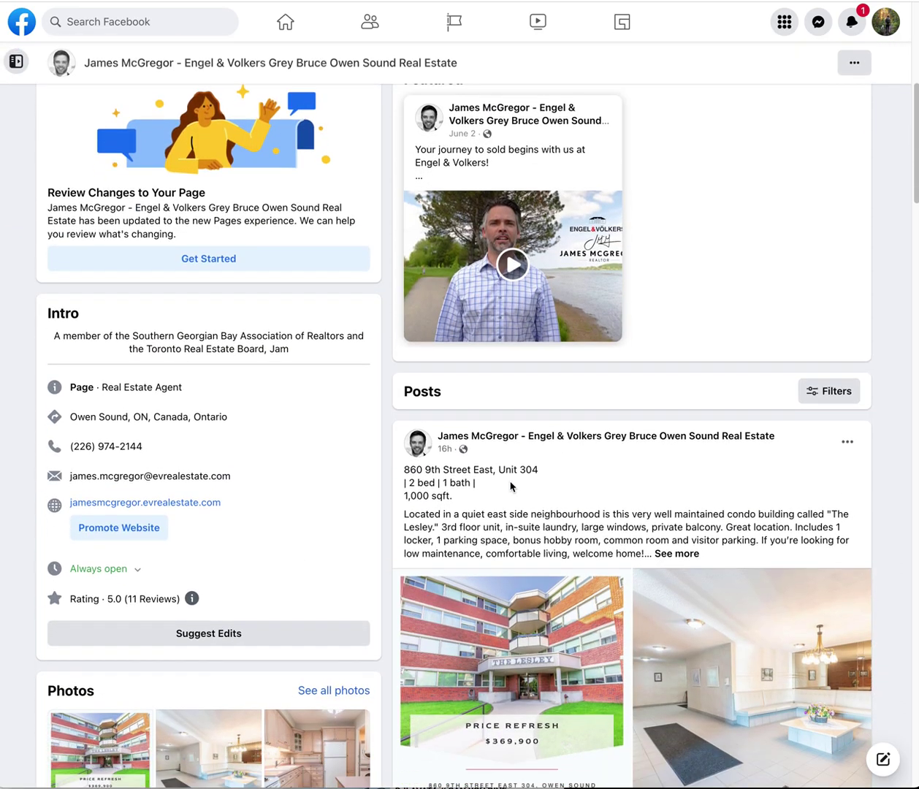
scroll(504, 487, "down", 5)
scroll(503, 487, "up", 2)
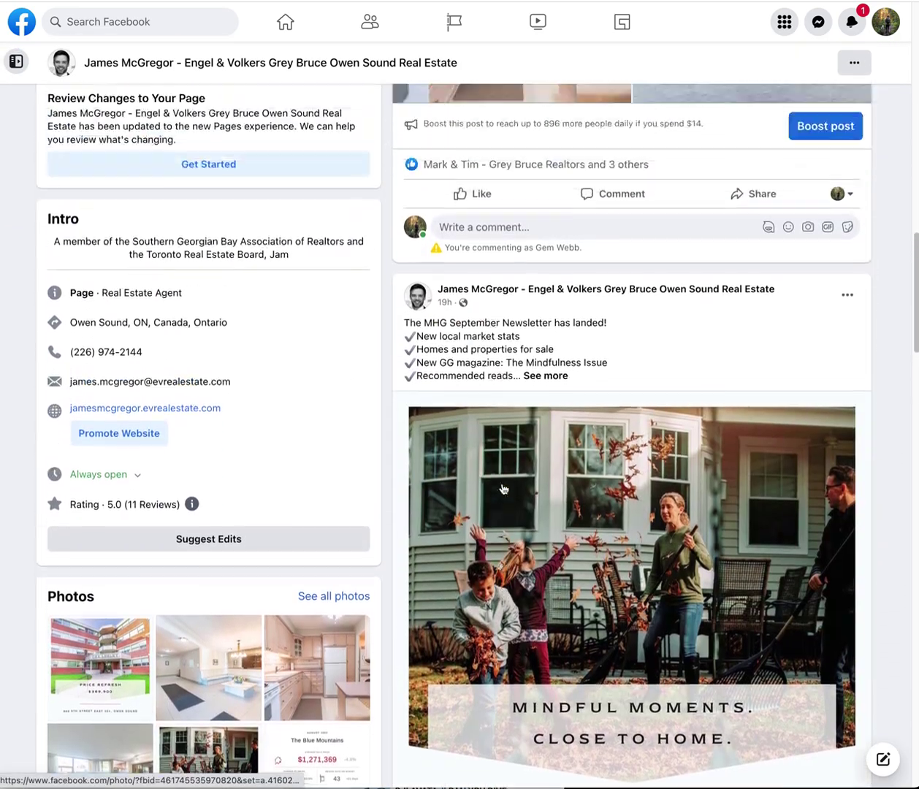
Set the condo listing post's comment identity to the real estate business Page
left_click(479, 253)
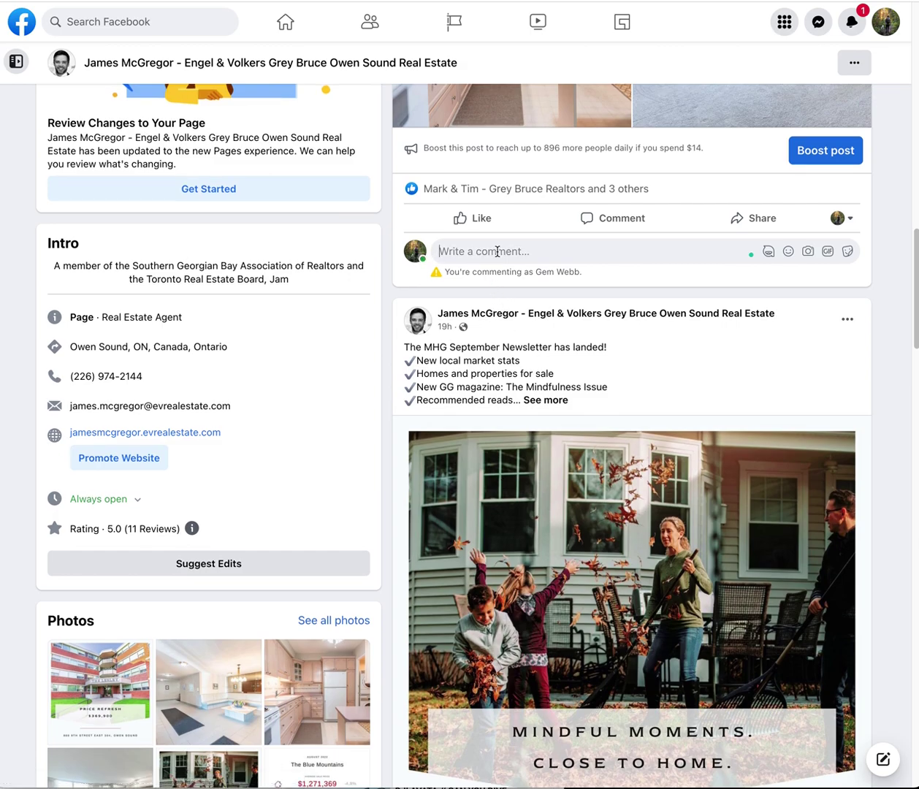
left_click(850, 225)
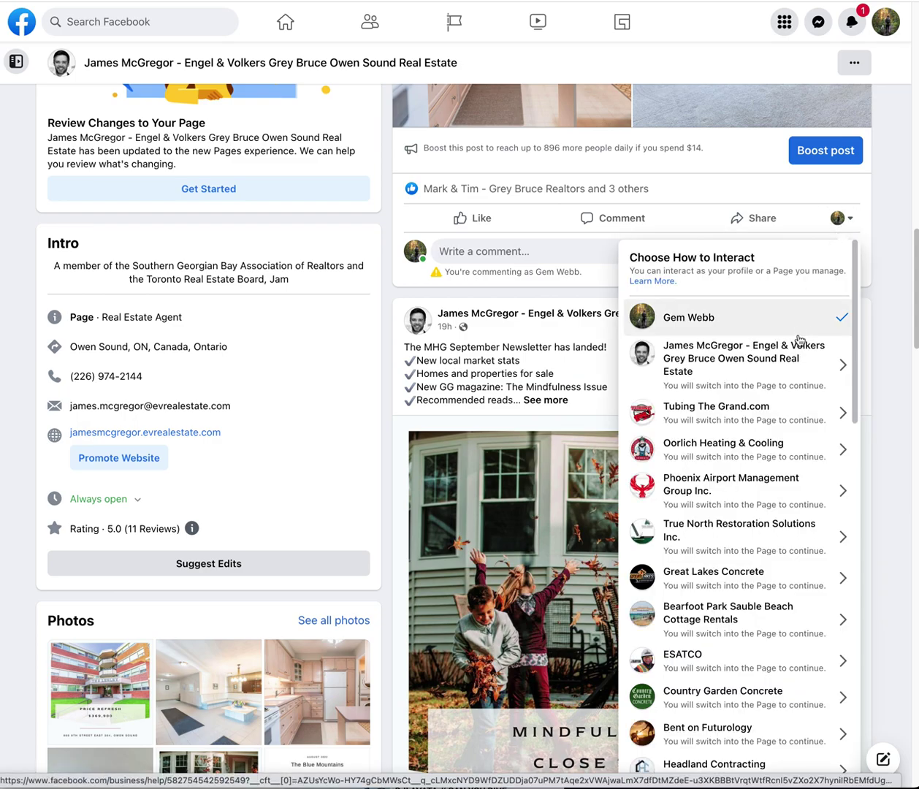
left_click(767, 352)
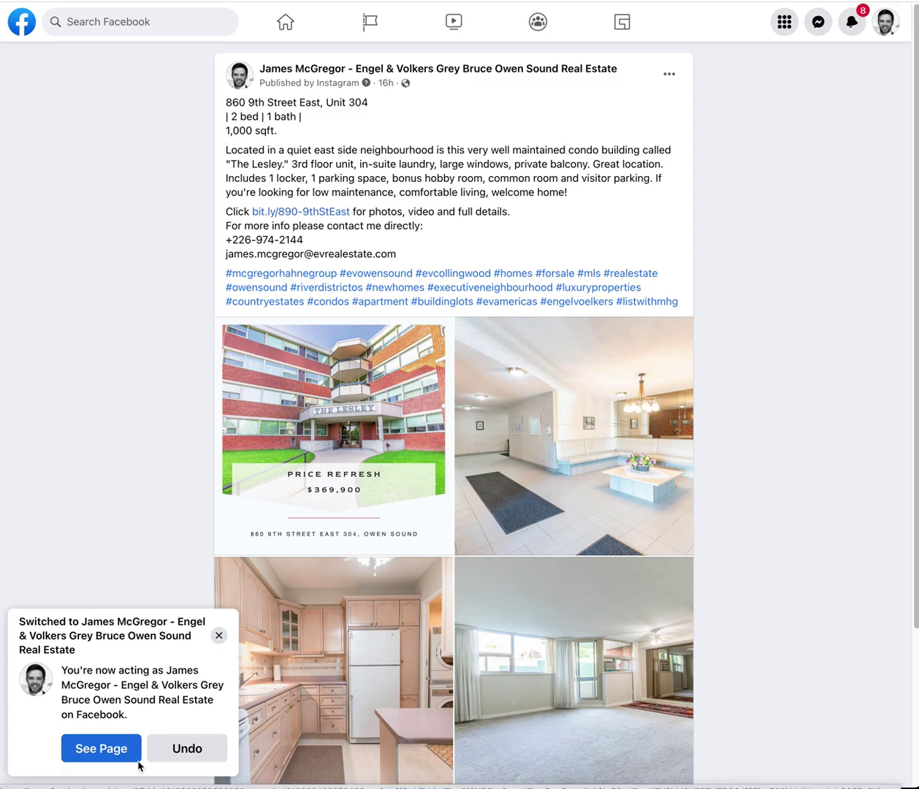
Open the business Page, then start switching back to the personal profile
left_click(126, 748)
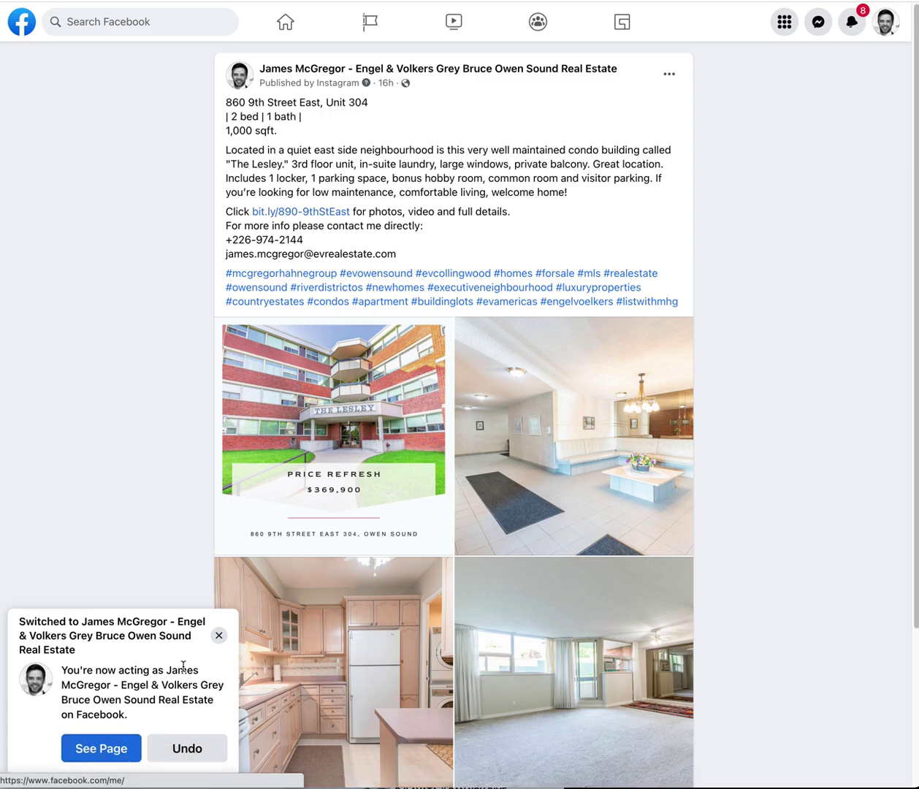
left_click(888, 23)
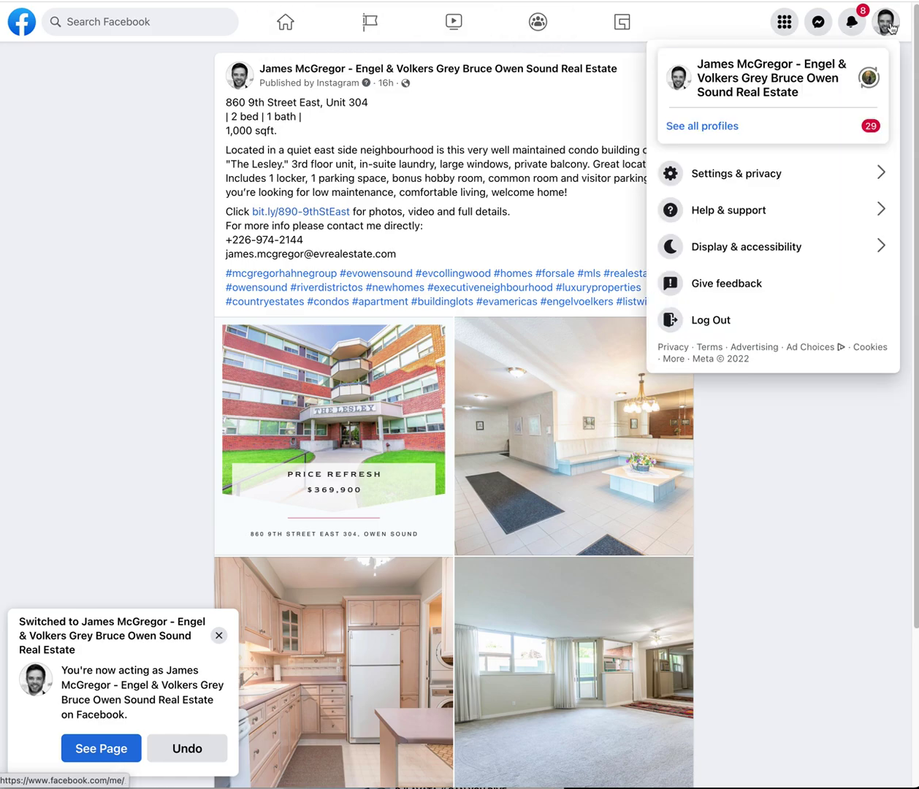
left_click(867, 80)
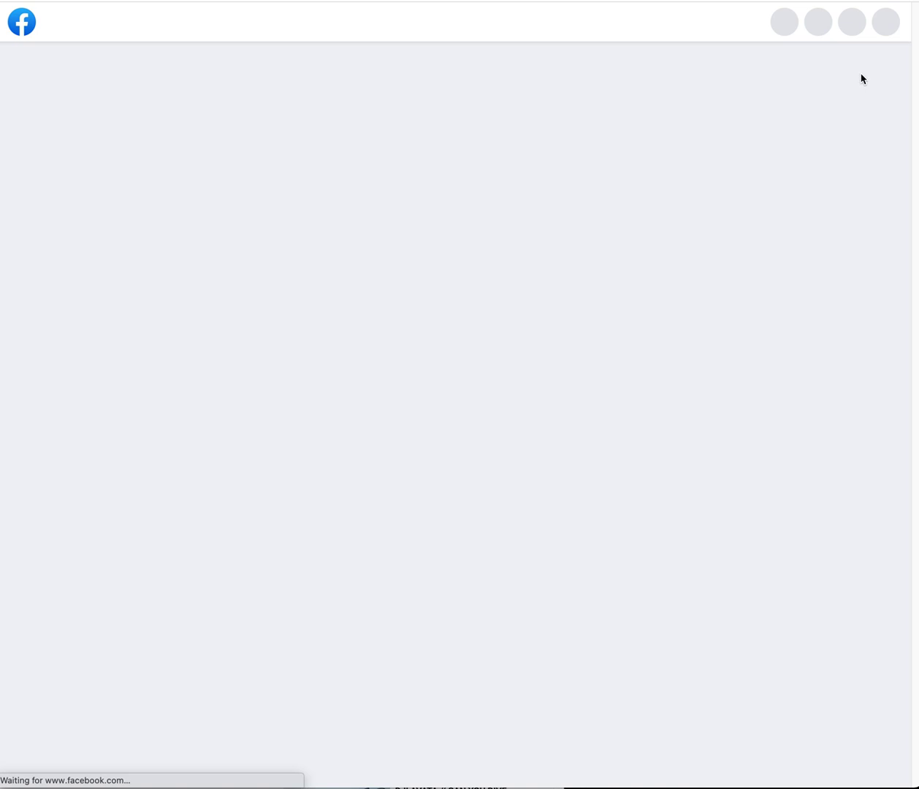